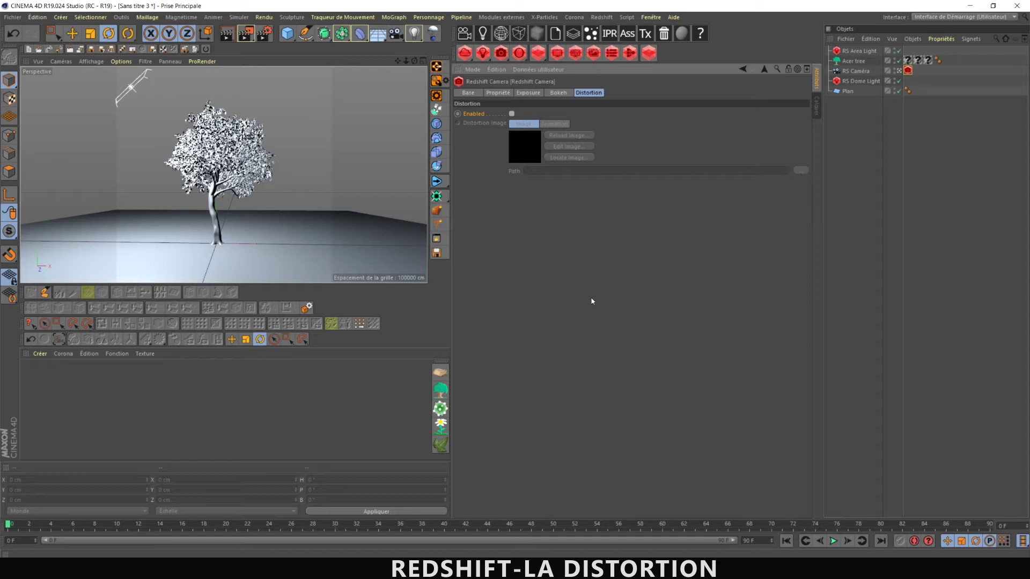
Enable the camera's image distortion and load dist1 as the distortion image.
{"action": "left_click", "coordinate": [511, 113]}
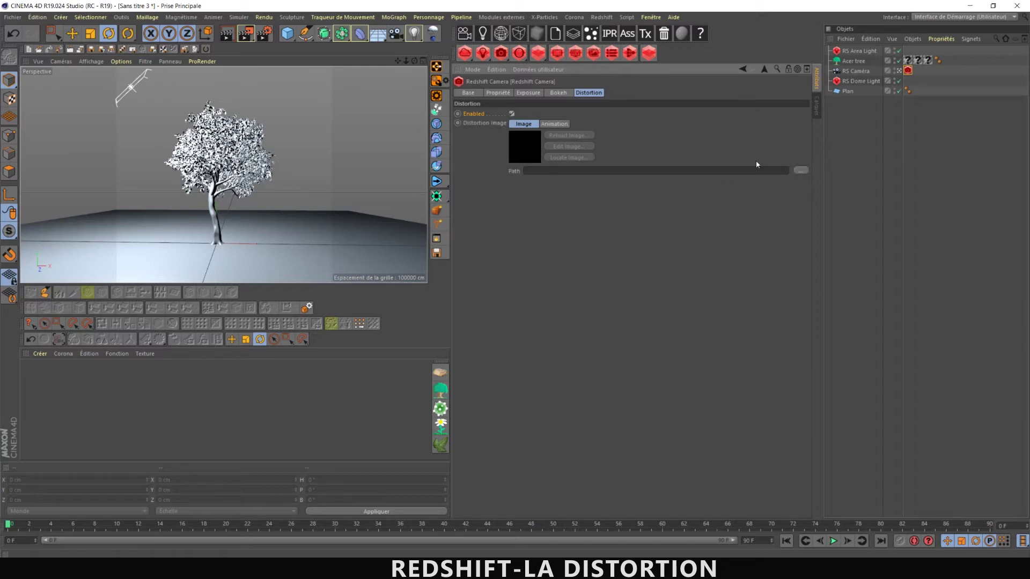
{"action": "left_click", "coordinate": [799, 171]}
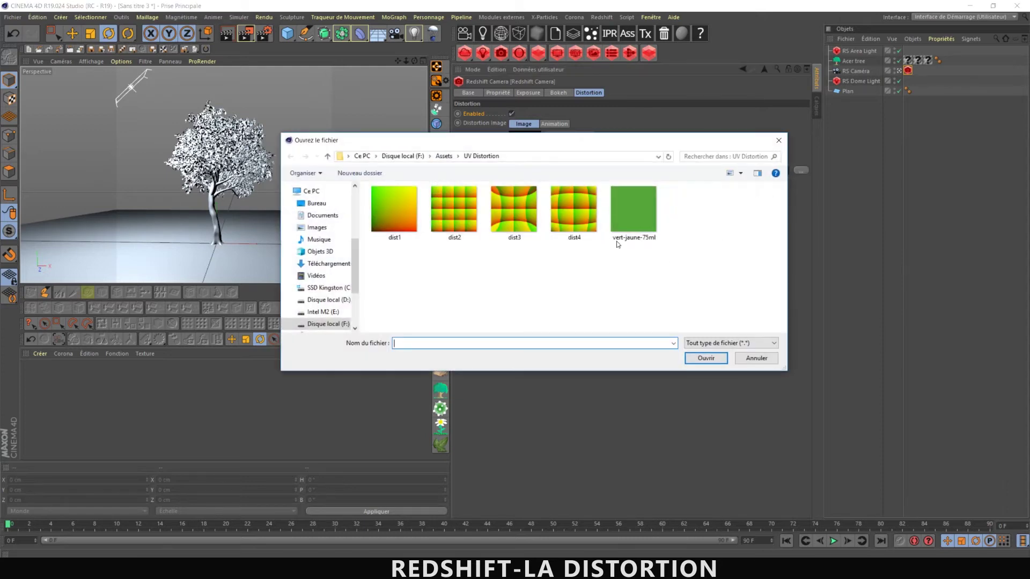
{"action": "right_click", "coordinate": [643, 212]}
{"action": "left_click", "coordinate": [684, 492]}
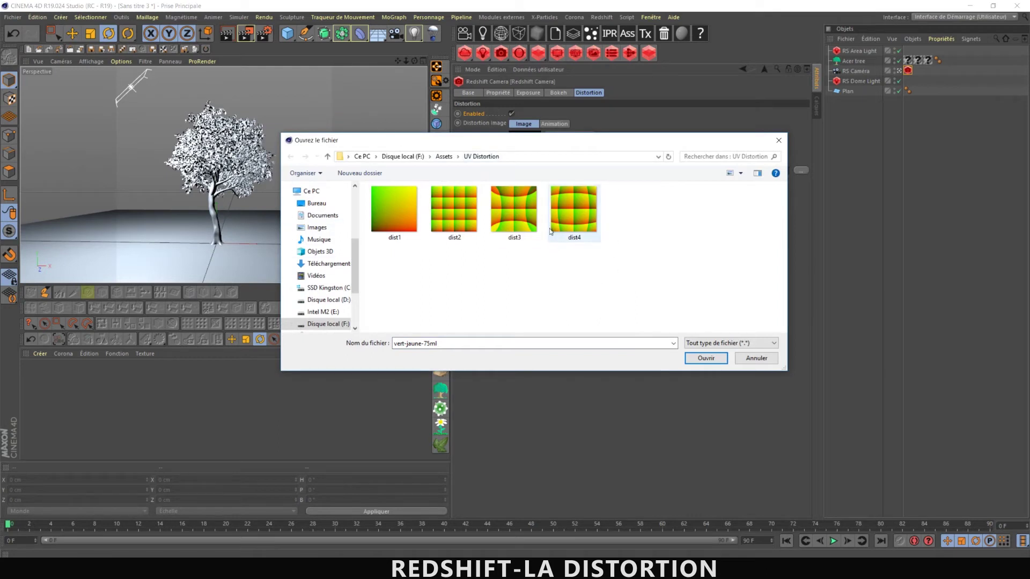
{"action": "left_click", "coordinate": [393, 207]}
{"action": "left_click", "coordinate": [704, 358]}
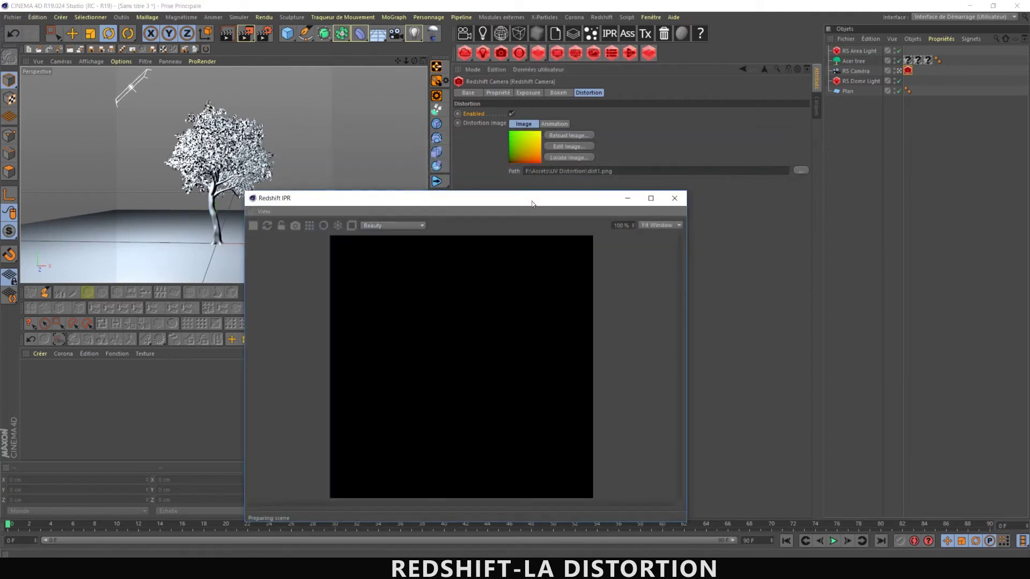
Move the Redshift IPR window aside and open the distortion image file browser.
{"action": "left_click_drag", "start_coordinate": [531, 202], "coordinate": [386, 123]}
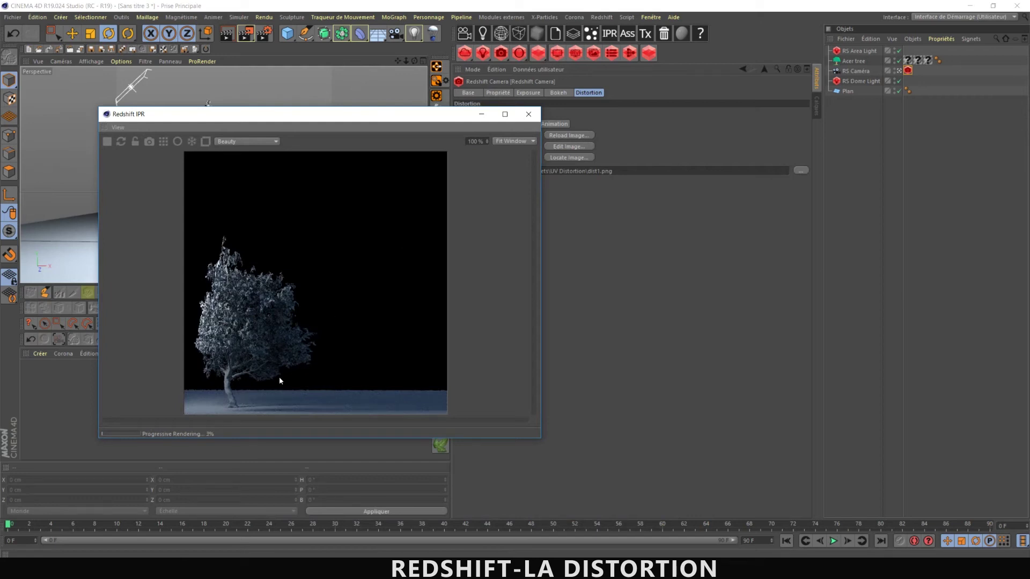
{"action": "left_click_drag", "start_coordinate": [477, 127], "coordinate": [372, 108]}
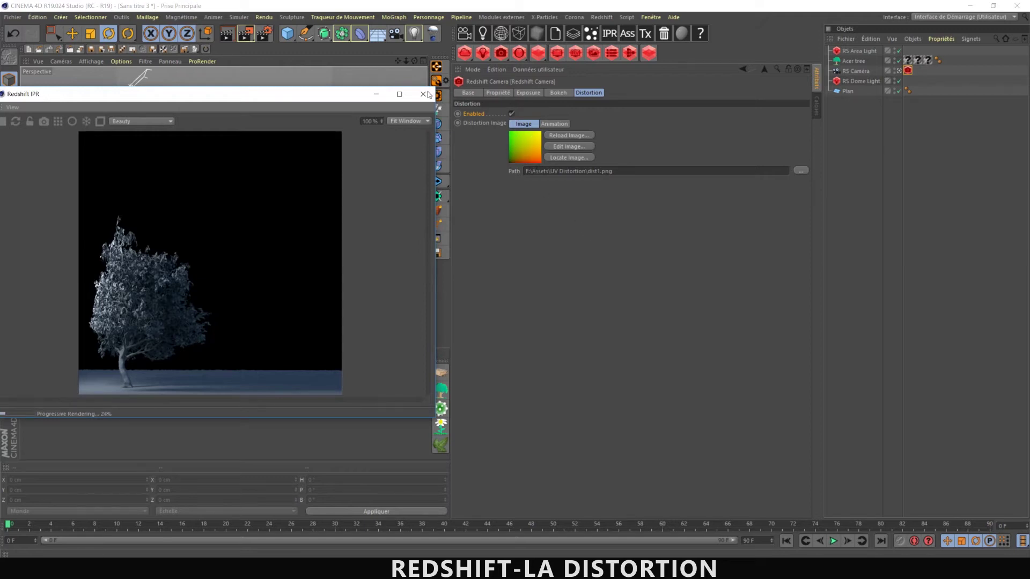
{"action": "left_click", "coordinate": [801, 171]}
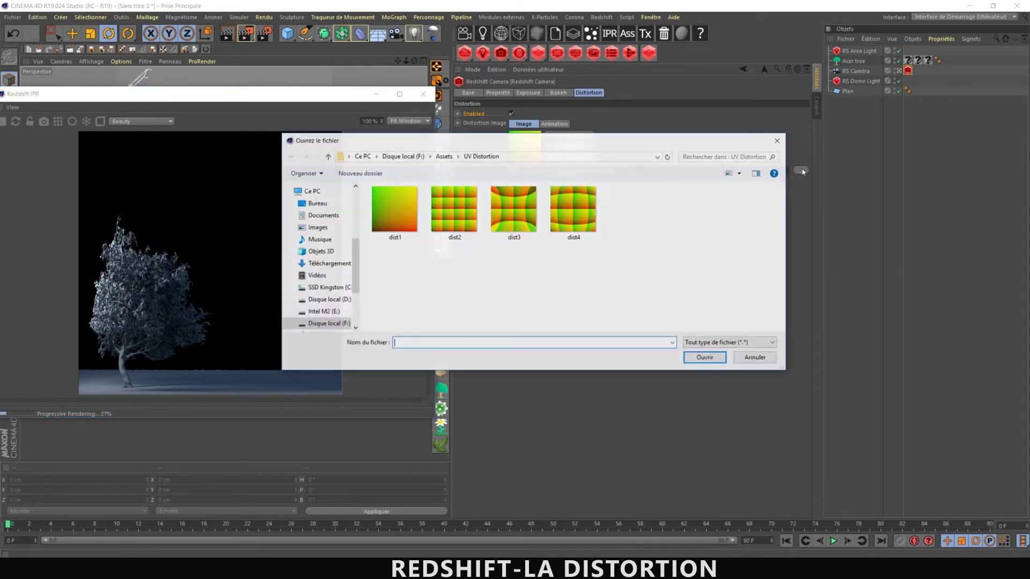
Load dist2 as the distortion image, tiling the tree in a 4×4 grid.
{"action": "left_click", "coordinate": [446, 208]}
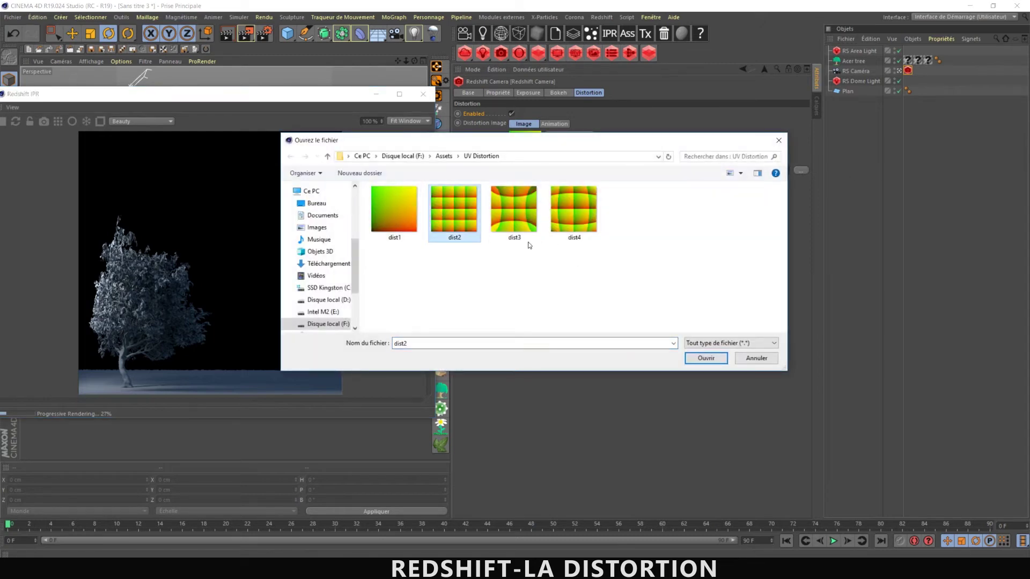
{"action": "left_click", "coordinate": [706, 358]}
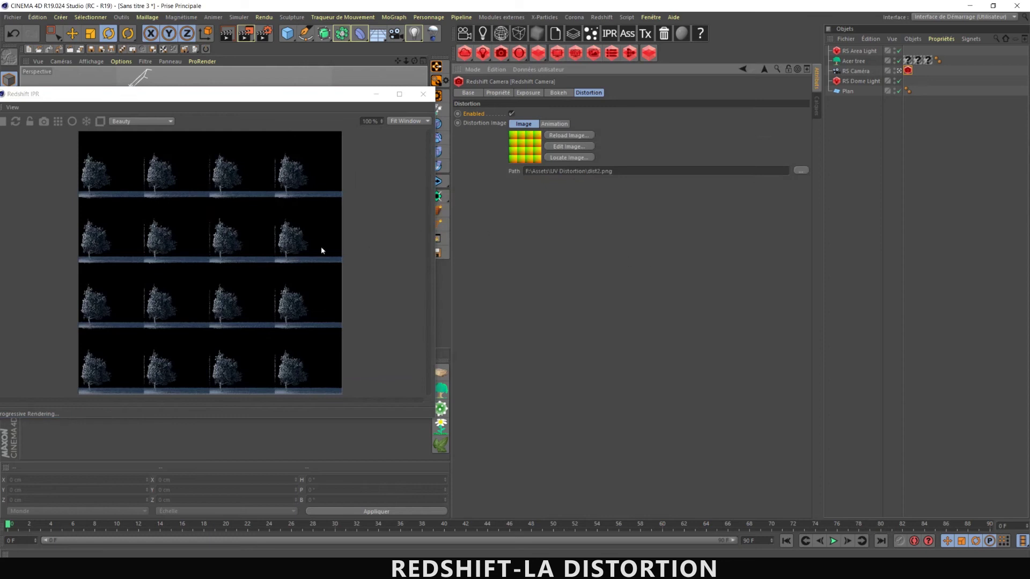
{"action": "left_click_drag", "start_coordinate": [283, 95], "coordinate": [512, 162]}
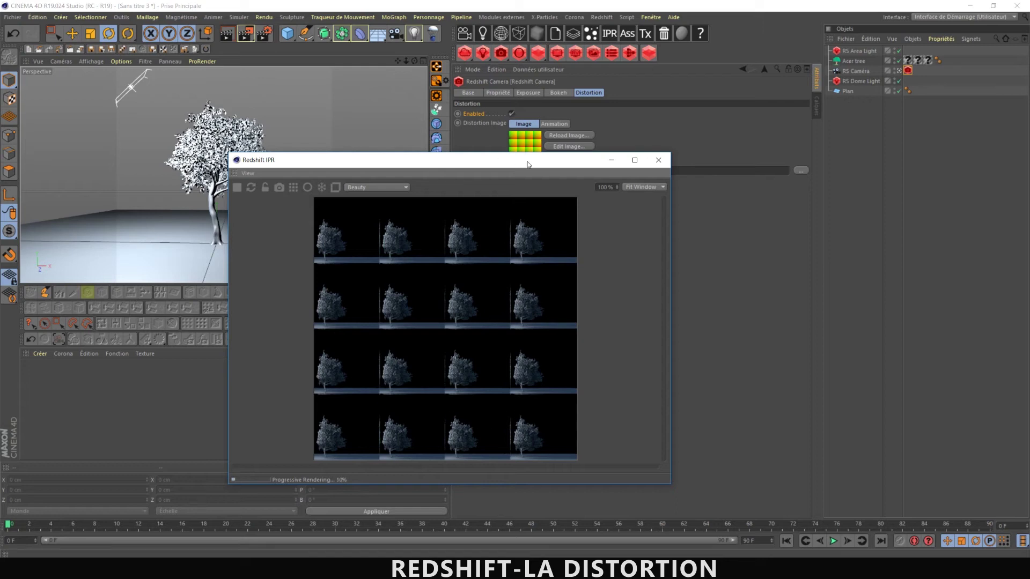
Reposition the IPR window and pick dist1 in the distortion file browser.
{"action": "left_click_drag", "start_coordinate": [526, 155], "coordinate": [319, 123]}
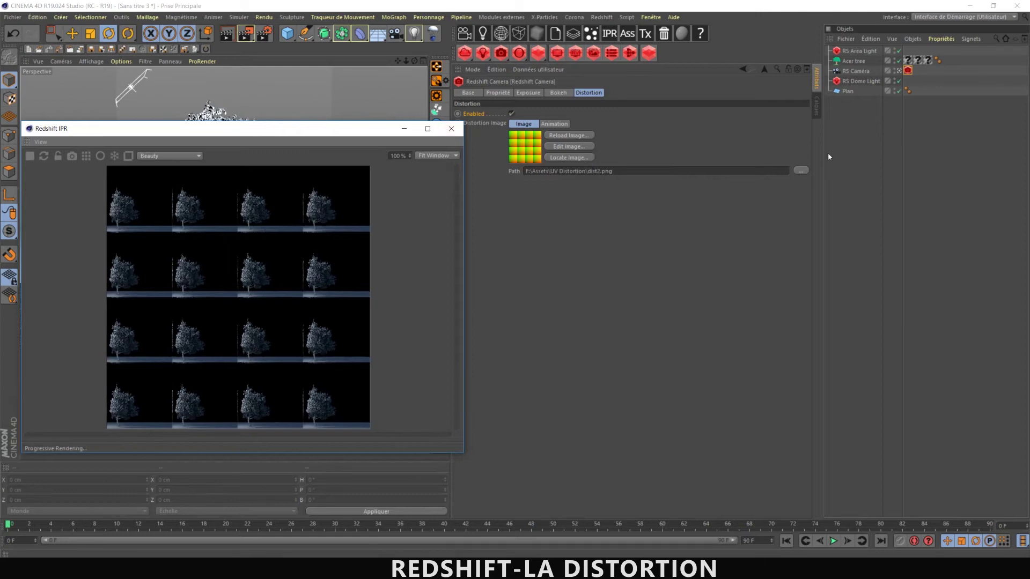
{"action": "left_click", "coordinate": [800, 170]}
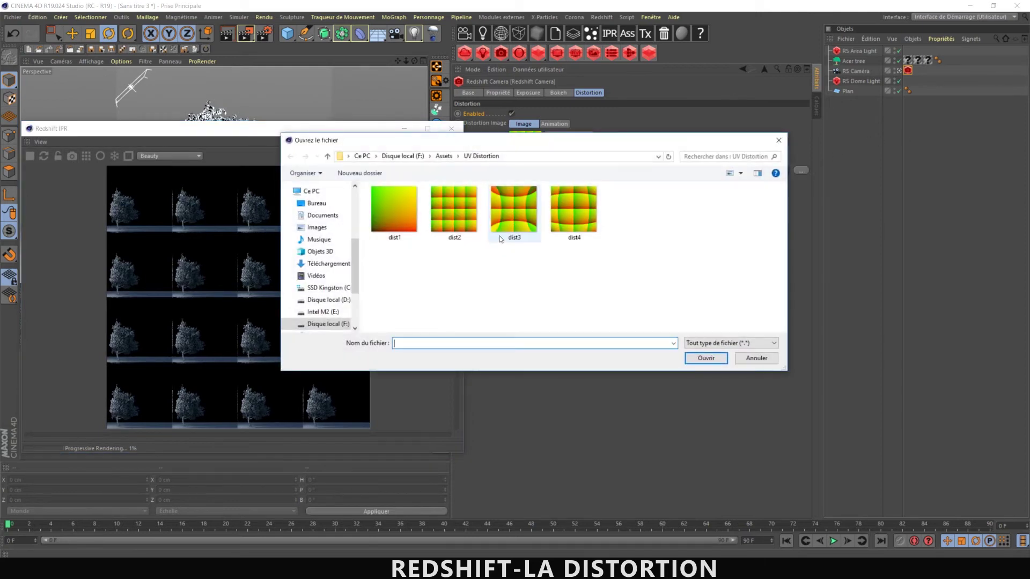
{"action": "mouse_move", "coordinate": [514, 211]}
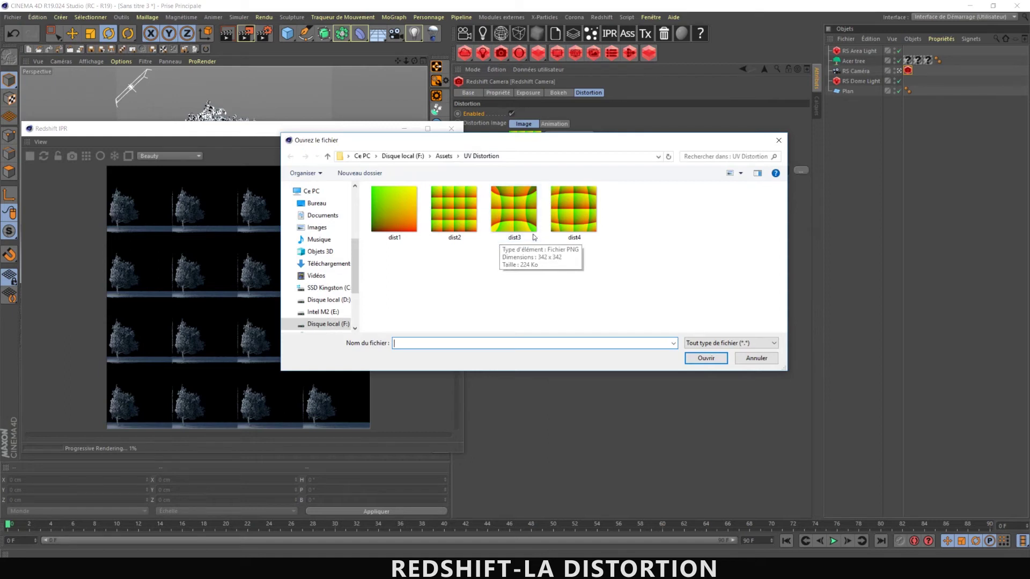
{"action": "left_click", "coordinate": [410, 215]}
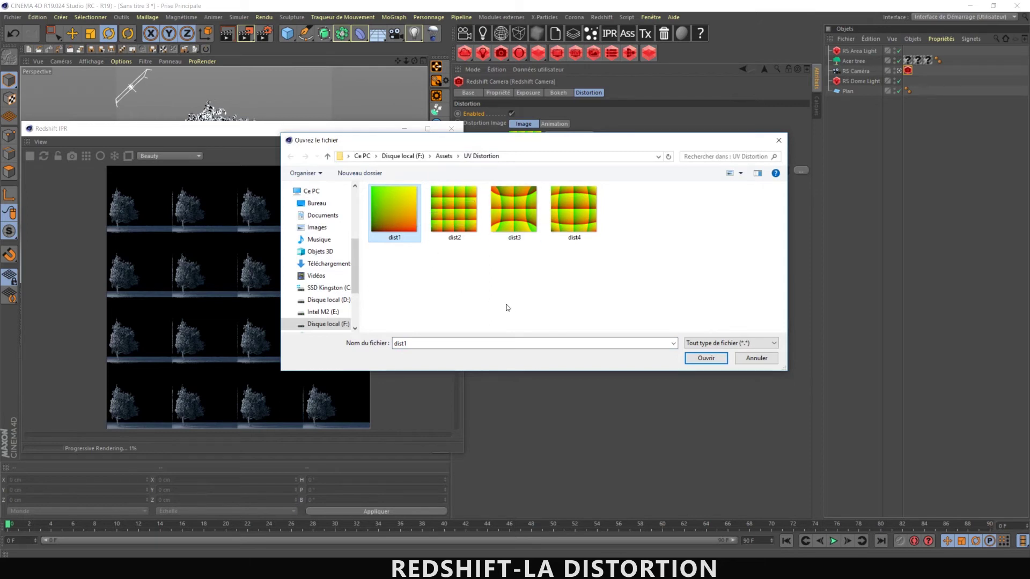
Reload dist1, then switch the distortion image to dist3 for curved tiles.
{"action": "left_click", "coordinate": [706, 358]}
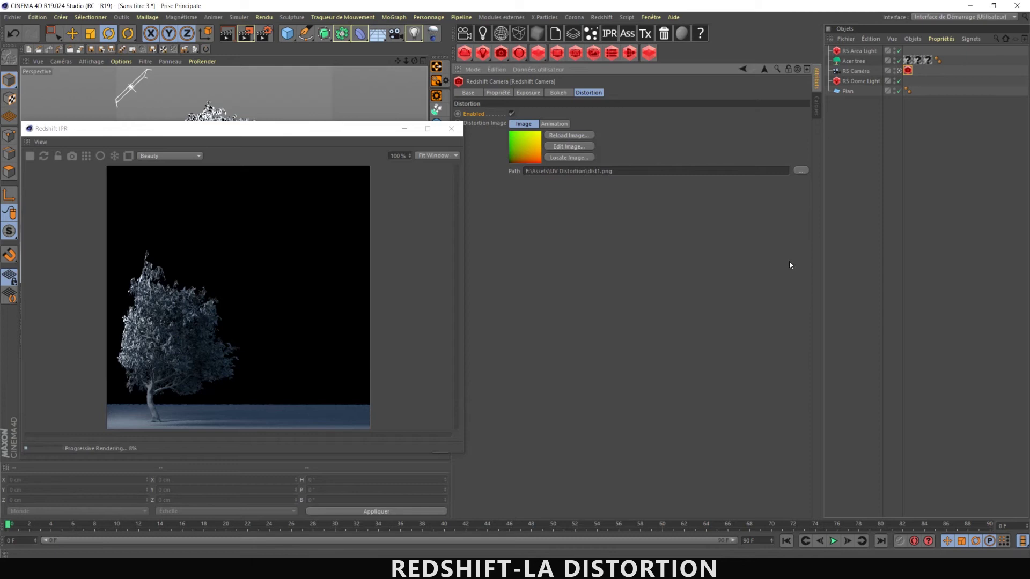
{"action": "left_click", "coordinate": [800, 171]}
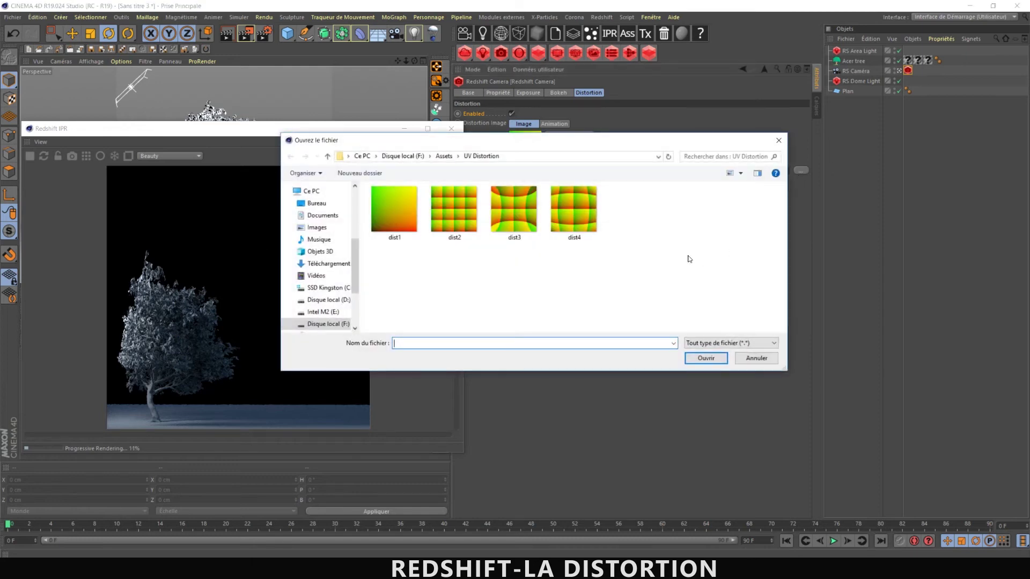
{"action": "left_click", "coordinate": [497, 207]}
{"action": "left_click", "coordinate": [697, 360]}
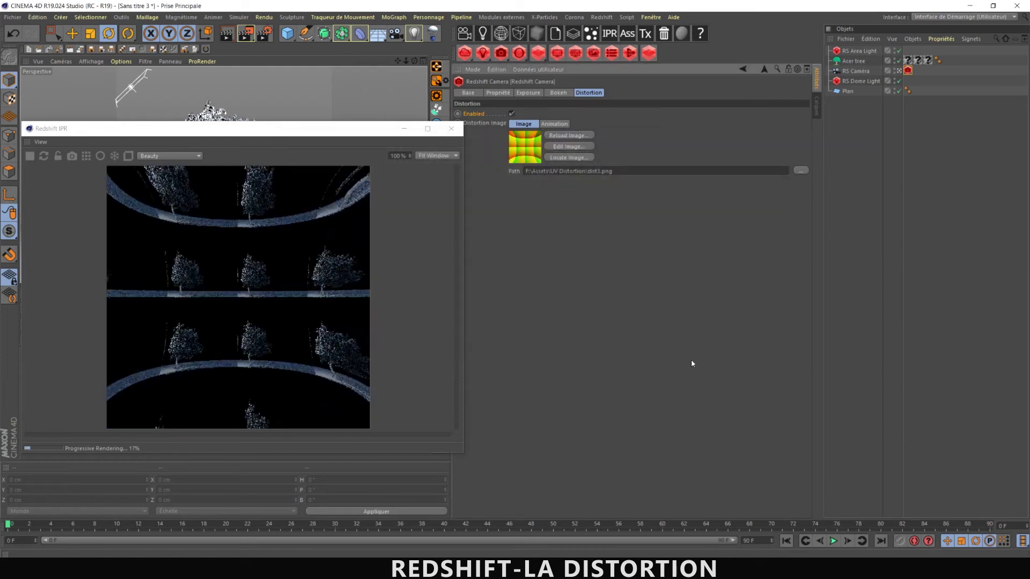
Select dist4 as the camera's distortion image.
{"action": "left_click", "coordinate": [799, 171]}
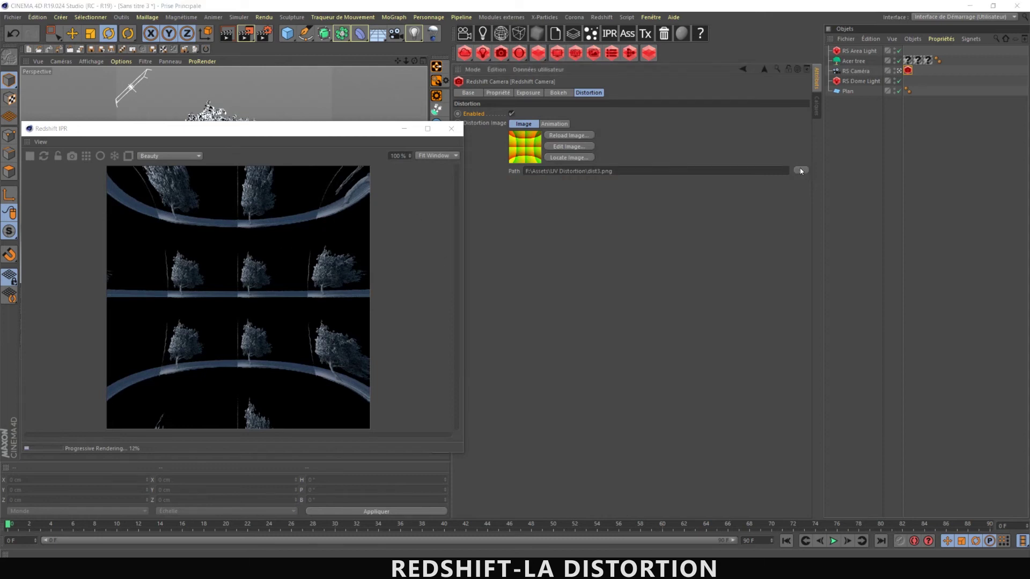
{"action": "left_click", "coordinate": [573, 209]}
{"action": "left_click", "coordinate": [702, 357]}
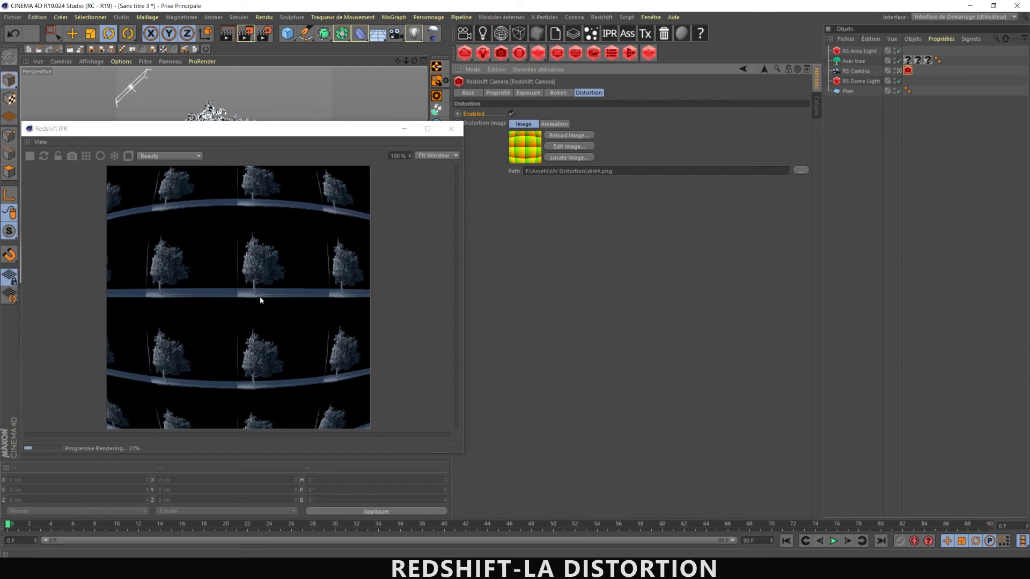
Close the Redshift IPR window after reviewing the dist4-distorted tiled render.
{"action": "left_click", "coordinate": [453, 135]}
Orbit the Perspective view to bring the tree nearer the viewport centre.
{"action": "mouse_move", "coordinate": [399, 63]}
{"action": "left_mouse_down"}
{"action": "mouse_move", "coordinate": [418, 67]}
{"action": "mouse_move", "coordinate": [413, 99]}
{"action": "left_mouse_up"}
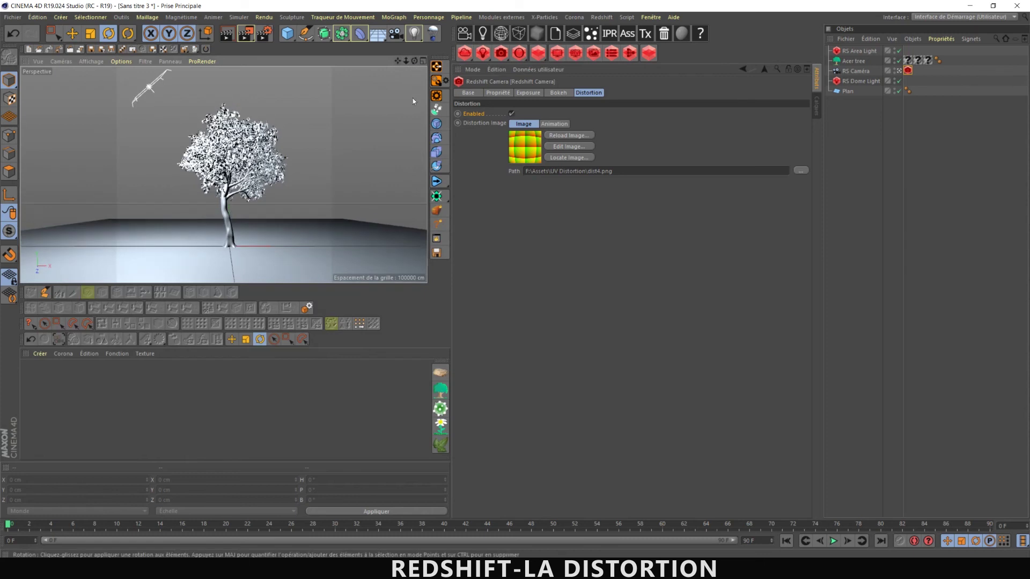